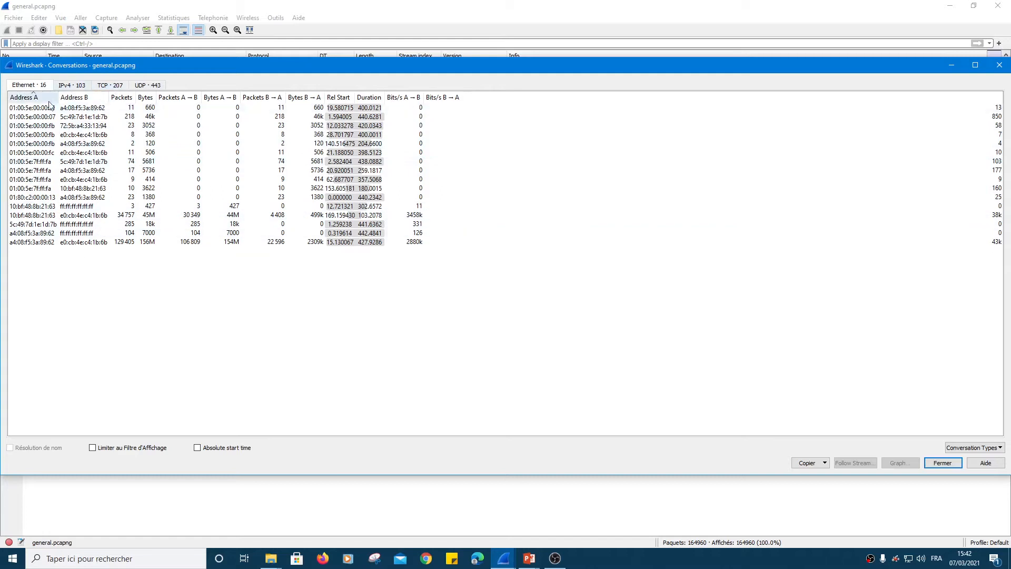
Look through the IPv4, TCP and UDP conversation lists and return to the Ethernet conversations.
click(77, 85)
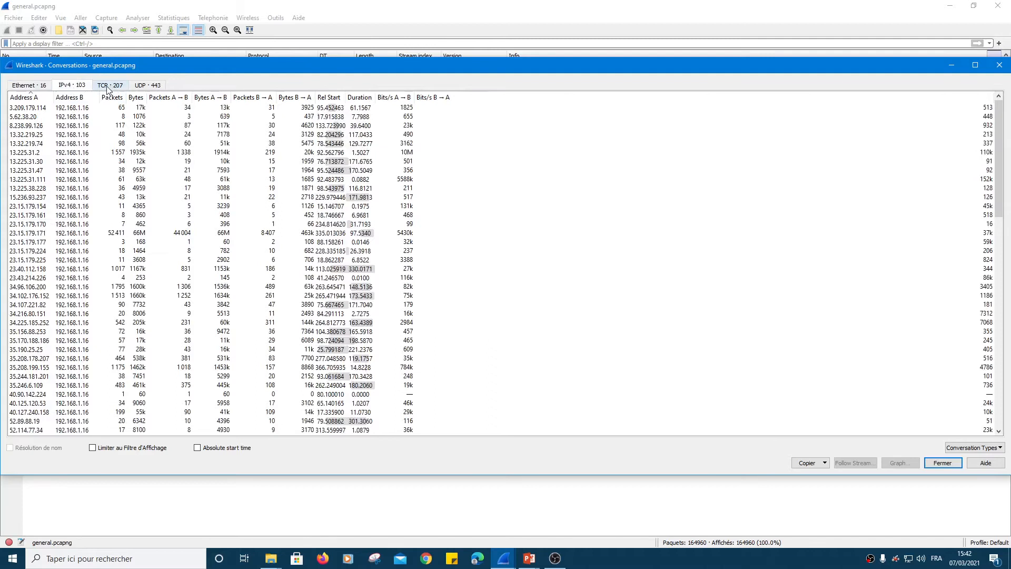
click(108, 85)
click(147, 85)
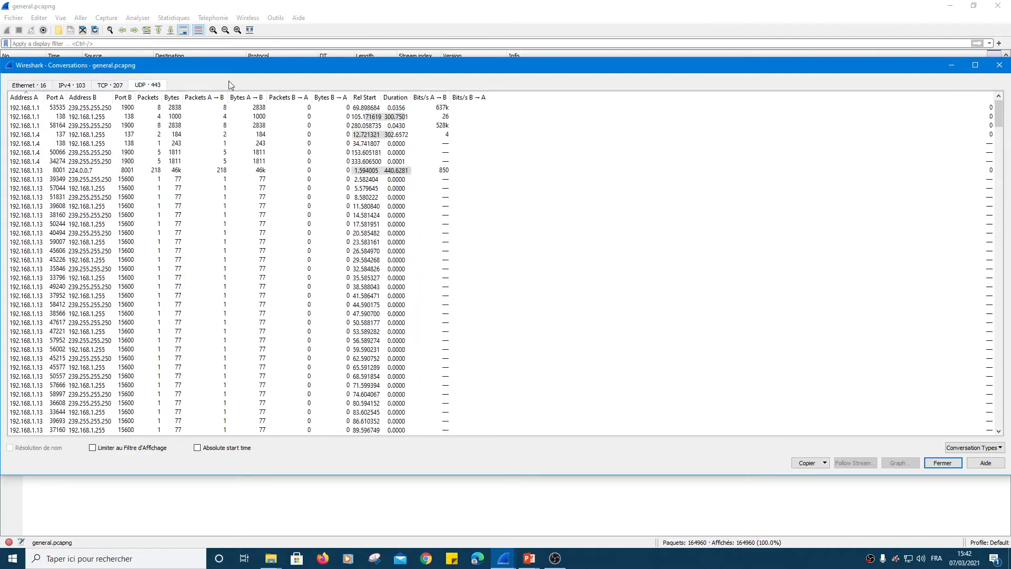
click(32, 87)
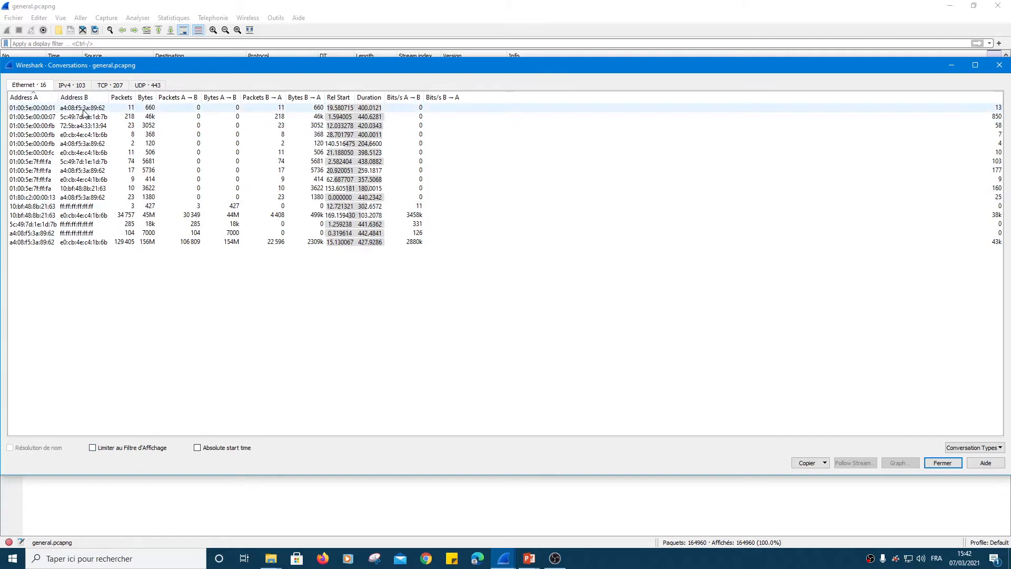
Sort the Ethernet conversations by packet count in descending order.
click(122, 98)
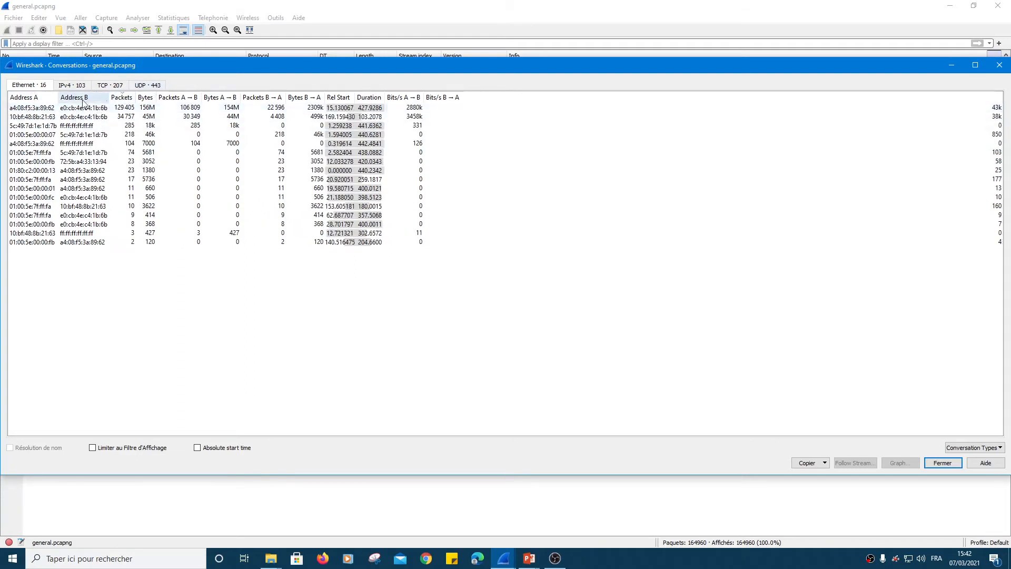
click(122, 98)
click(122, 97)
click(122, 98)
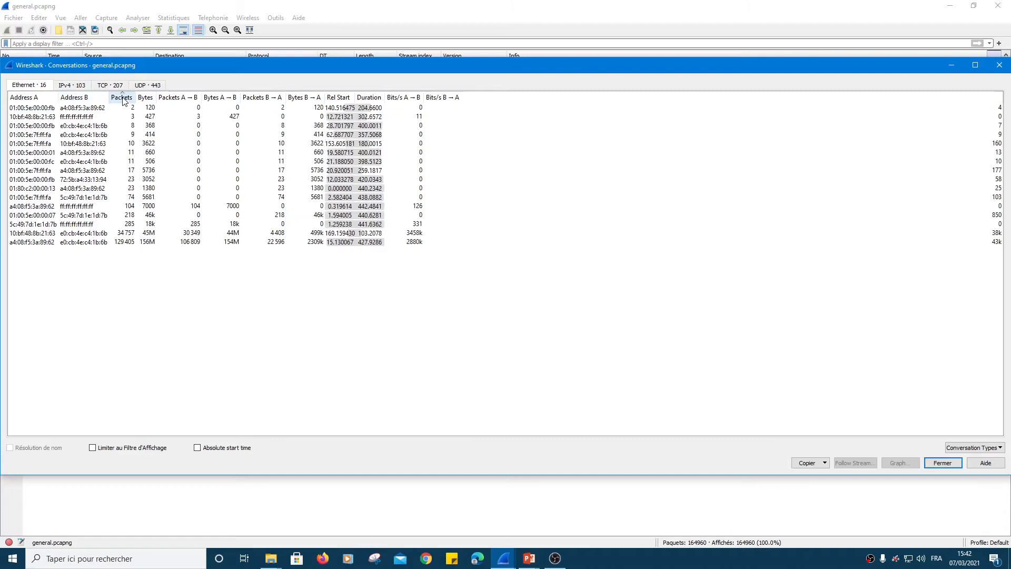
click(122, 98)
click(122, 98)
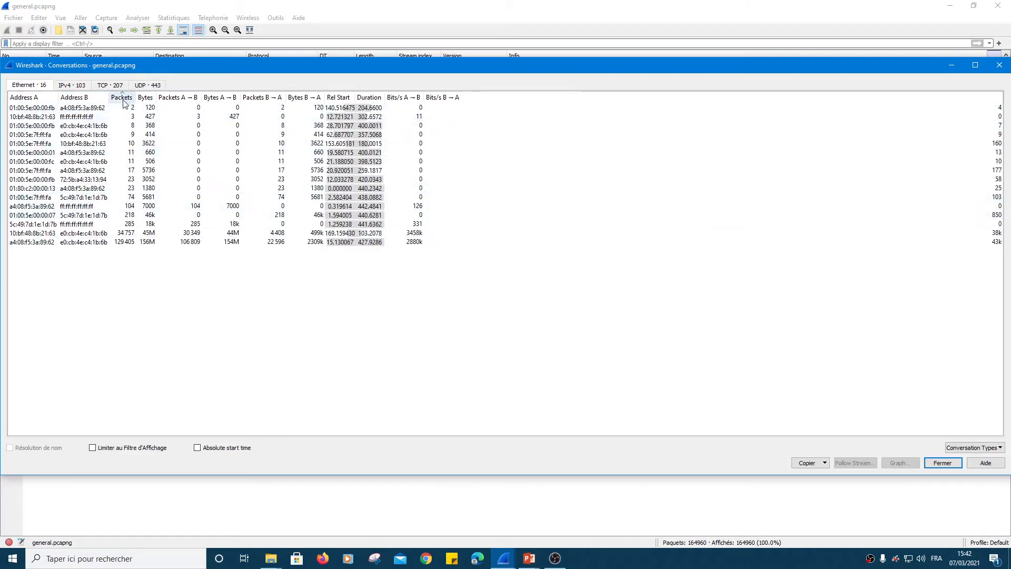
click(122, 98)
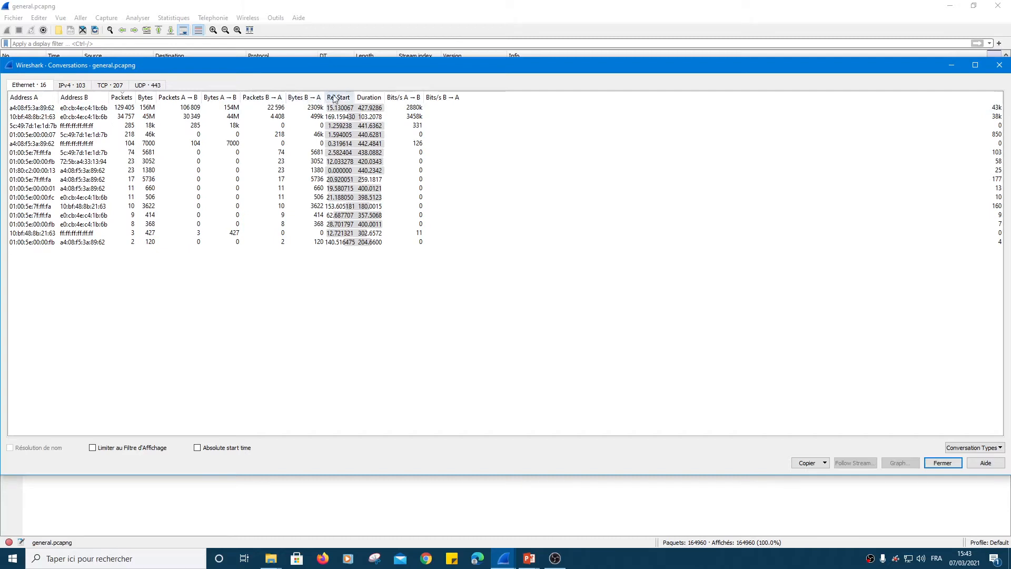
Widen the start time column, show absolute start times for the Ethernet conversations, and restore relative times.
drag(354, 96, 381, 96)
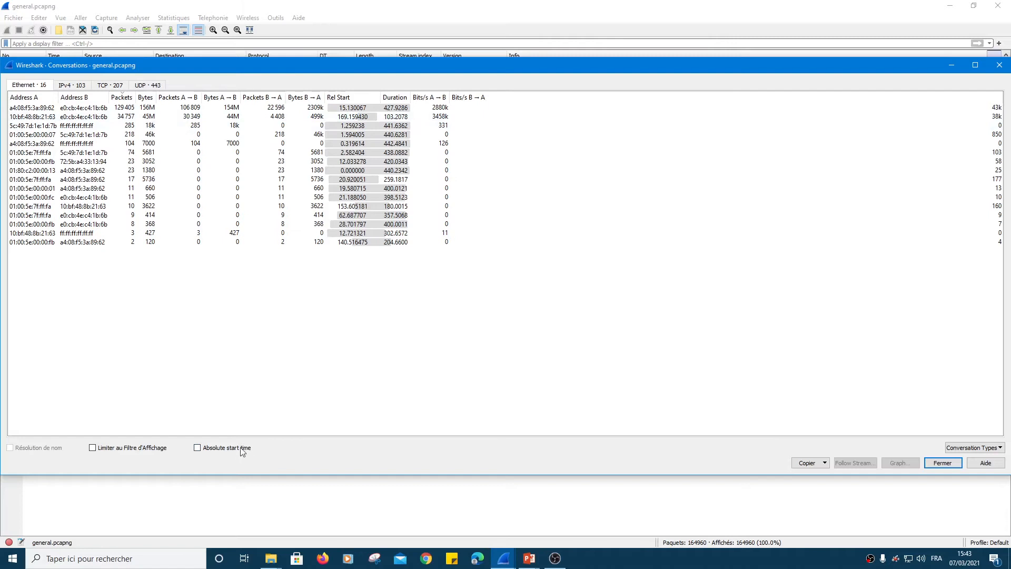
click(209, 453)
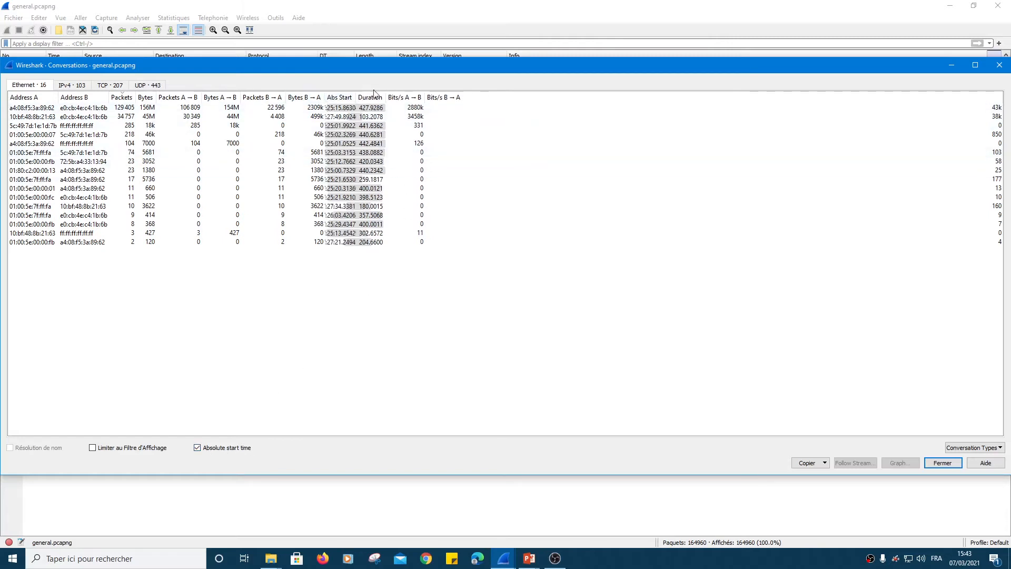
drag(356, 97, 390, 97)
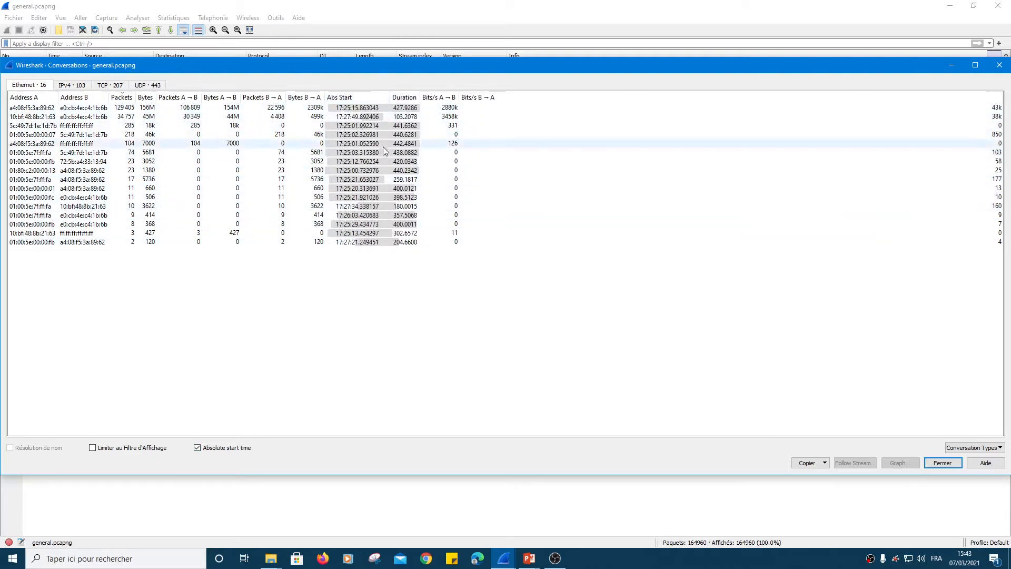
click(217, 449)
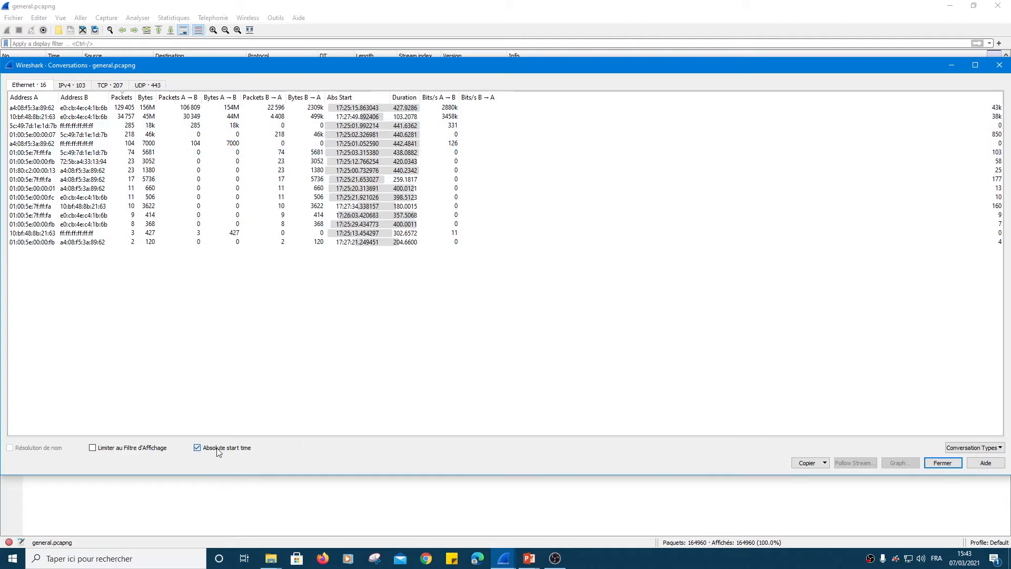
Show the IPv4 conversations and sort them by packet count in descending order.
click(68, 87)
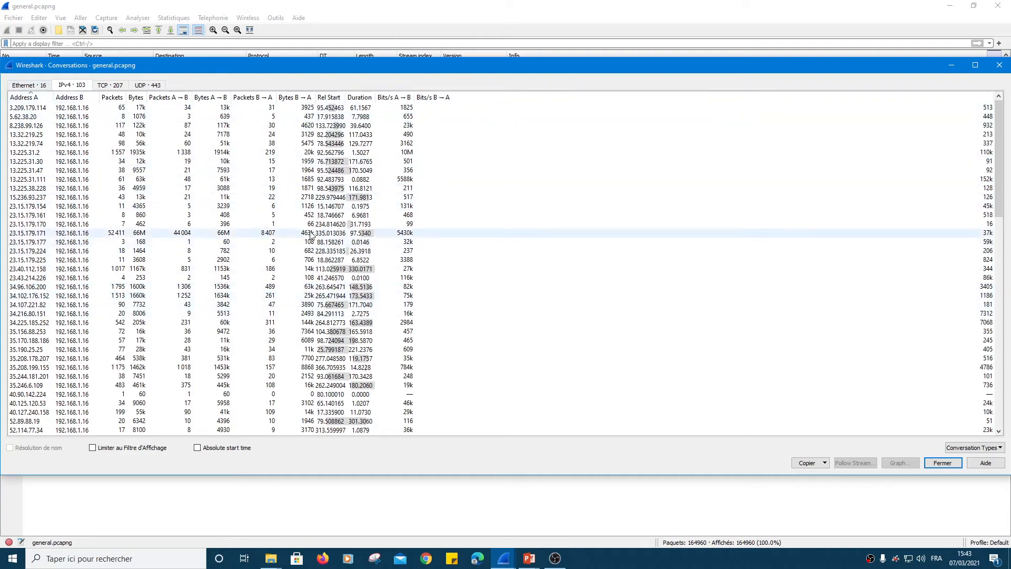
click(112, 98)
click(117, 98)
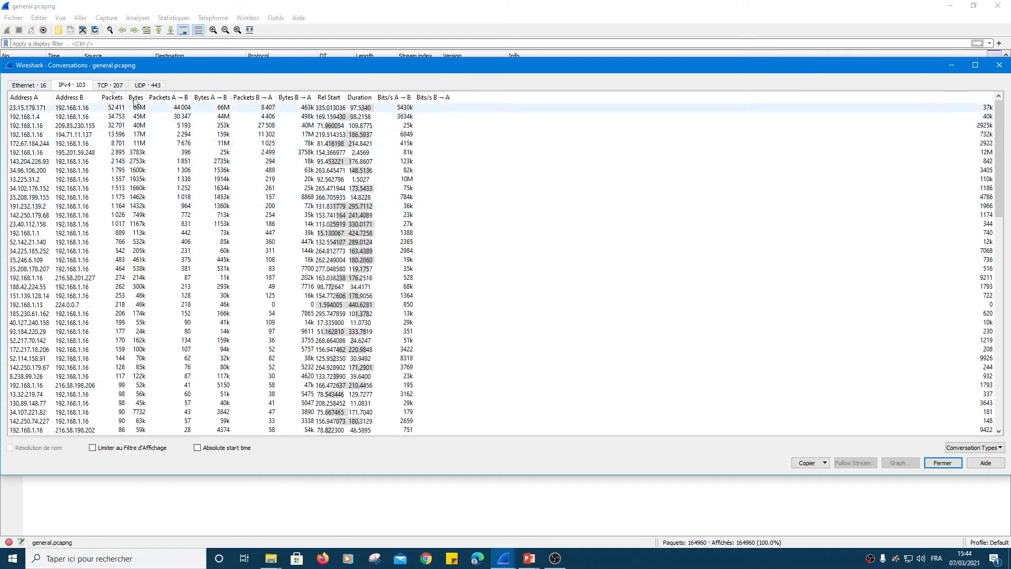
View the TCP conversations, and sort the UDP conversations by packet count in descending order.
click(111, 86)
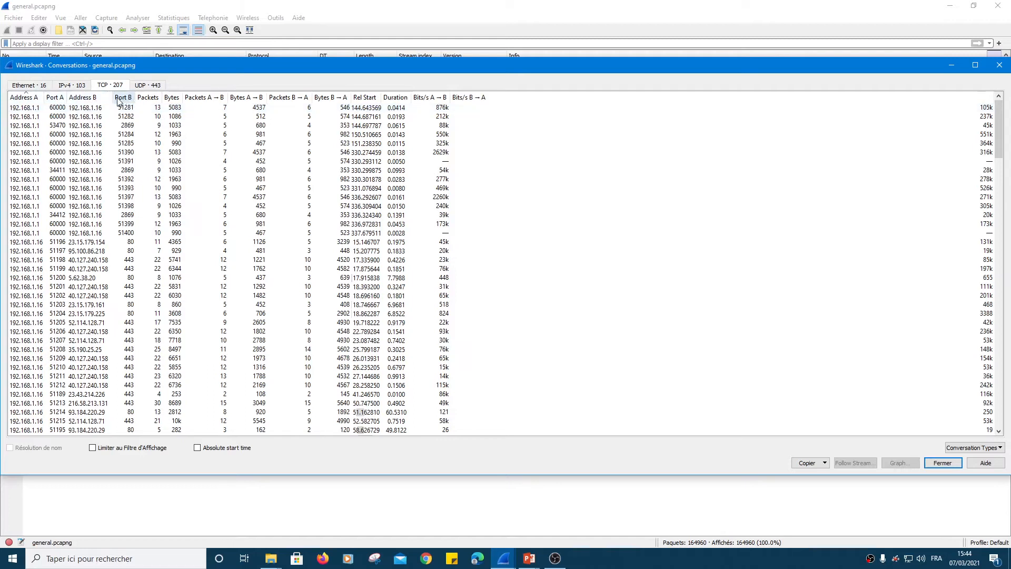
click(152, 85)
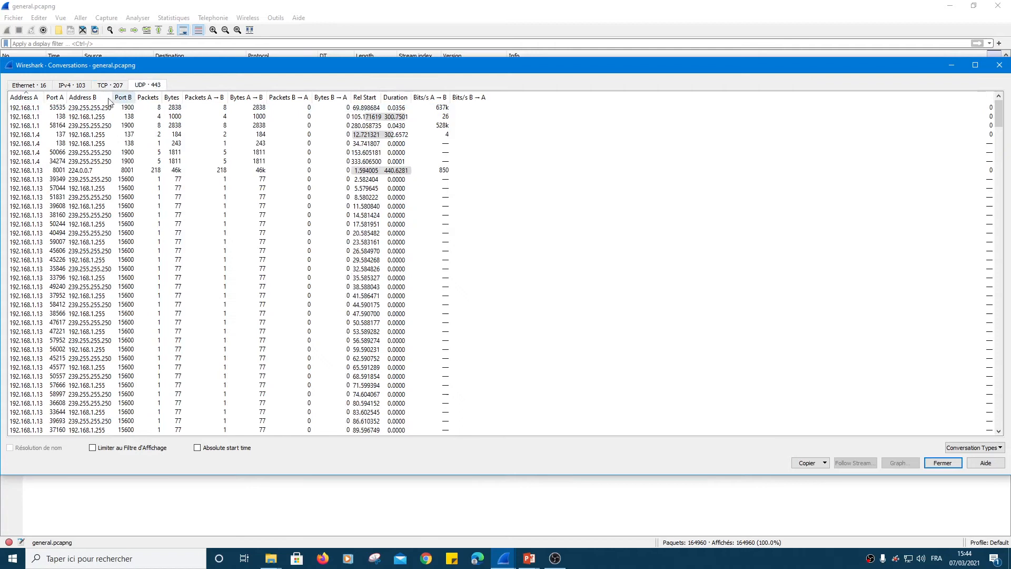
click(150, 98)
click(150, 98)
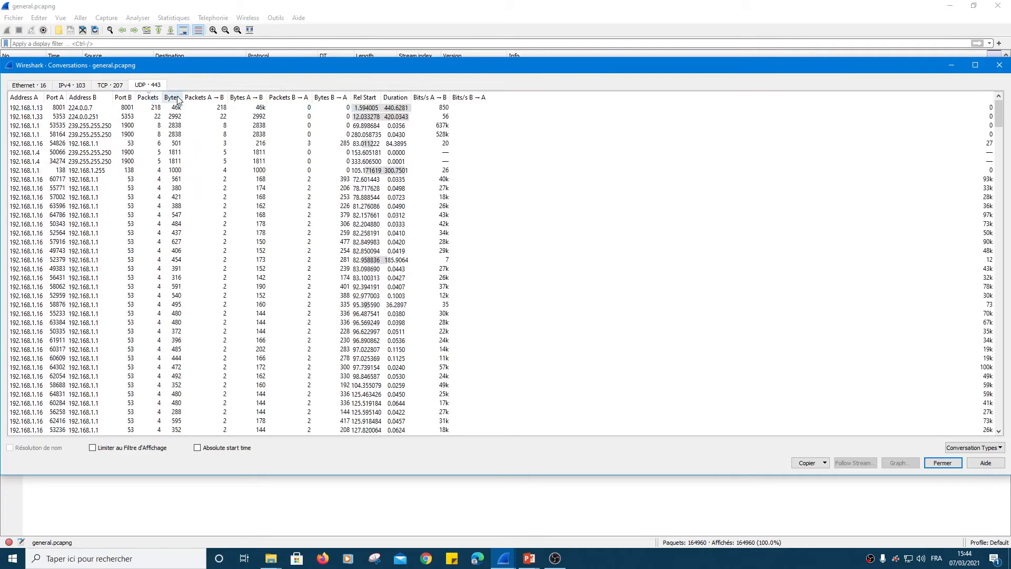
Sort the UDP conversations by Bytes, re-sort them by Bytes A → B in descending order, and select the first conversation.
double_click(176, 99)
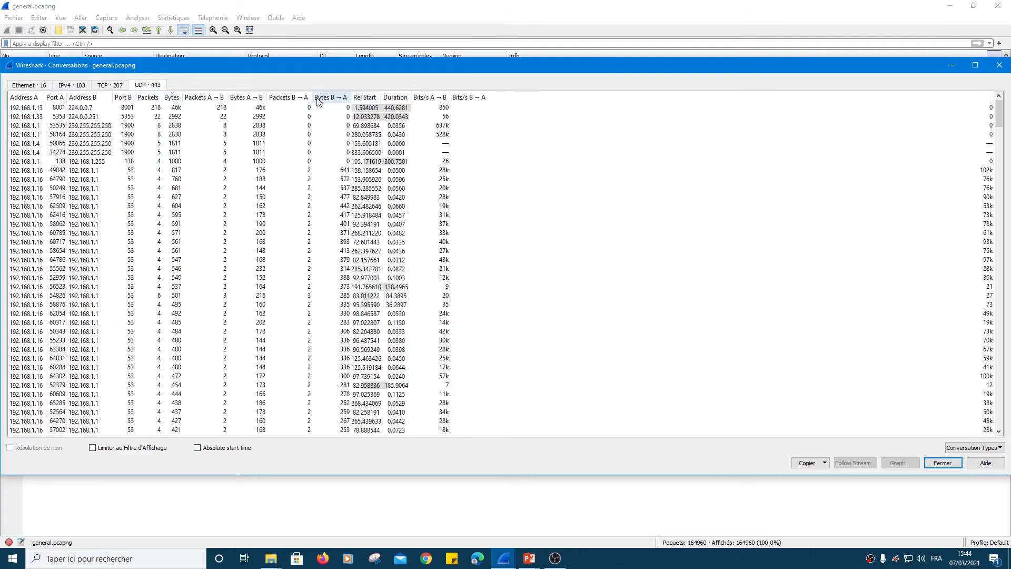
click(254, 99)
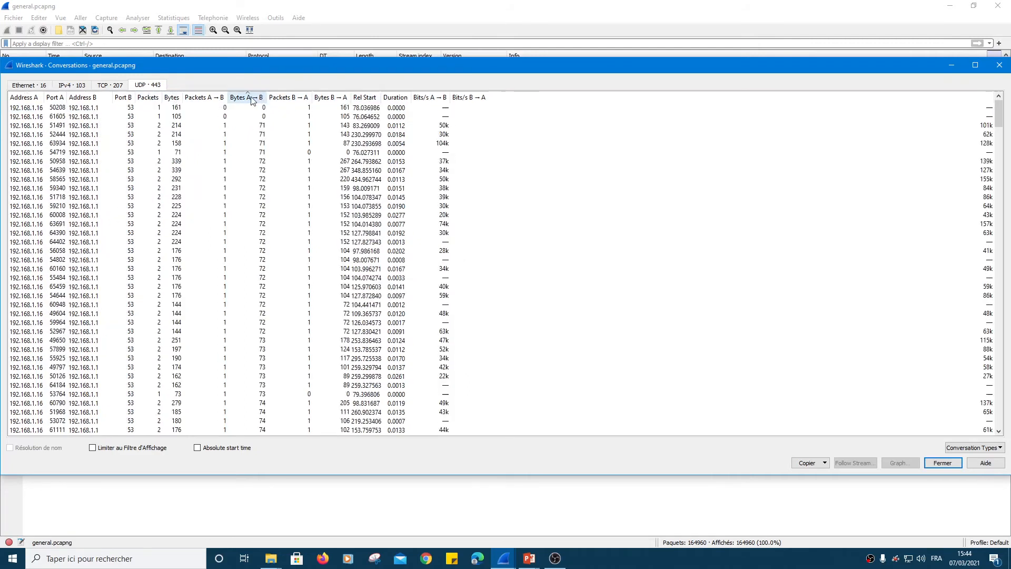
click(252, 99)
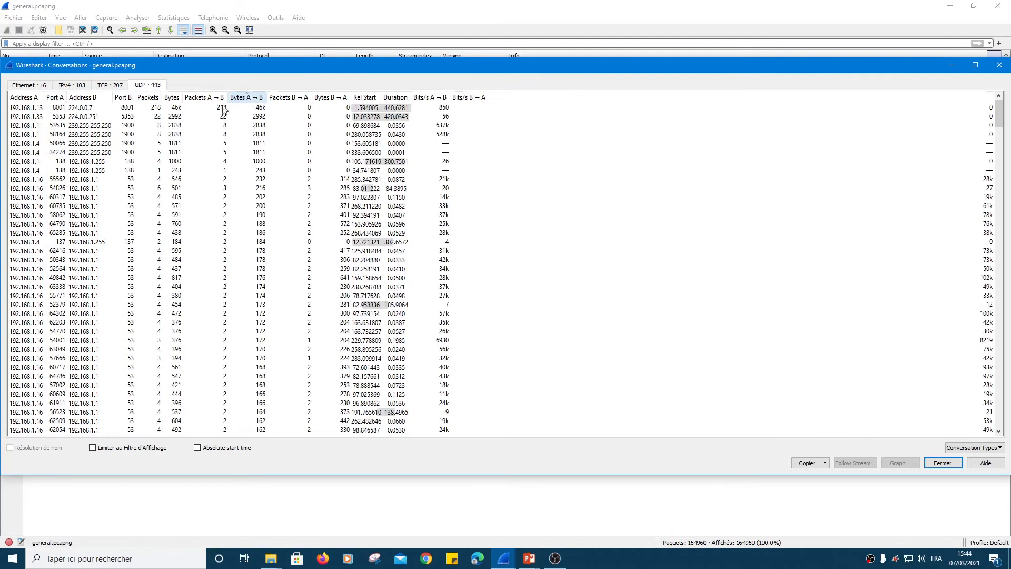
click(253, 110)
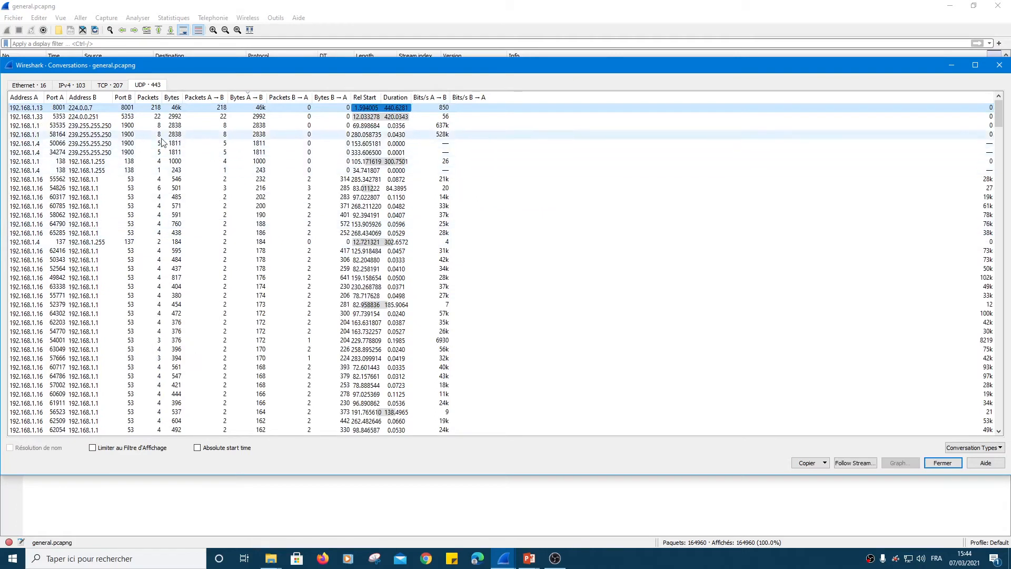
Return to the TCP conversations and examine which conversation types can be displayed.
click(106, 87)
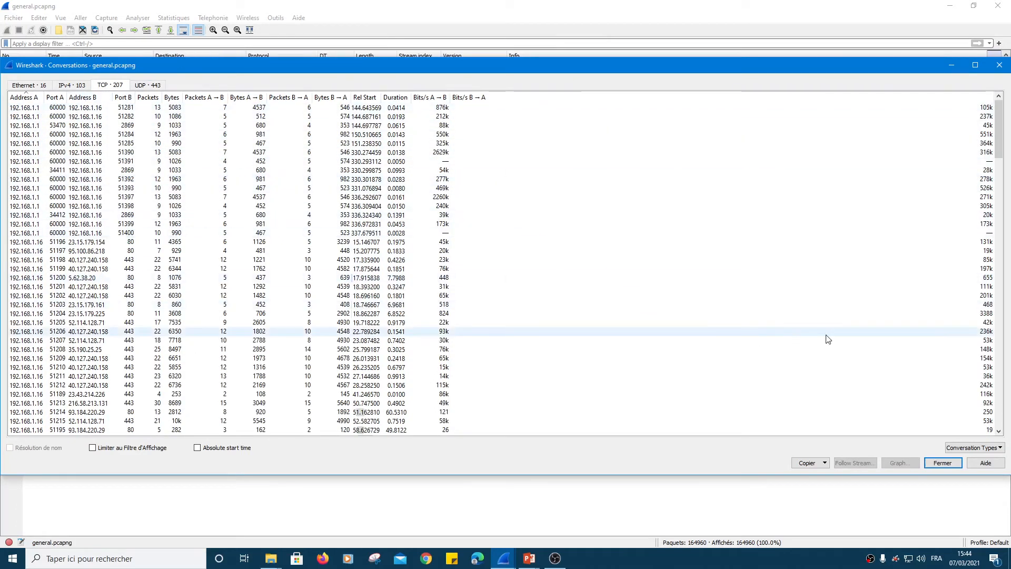
click(962, 445)
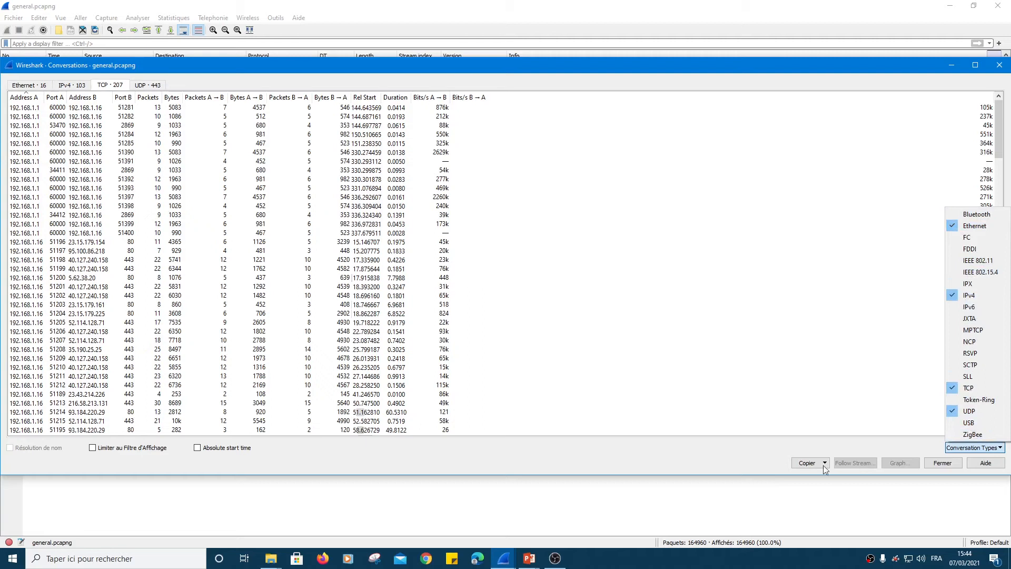
click(685, 457)
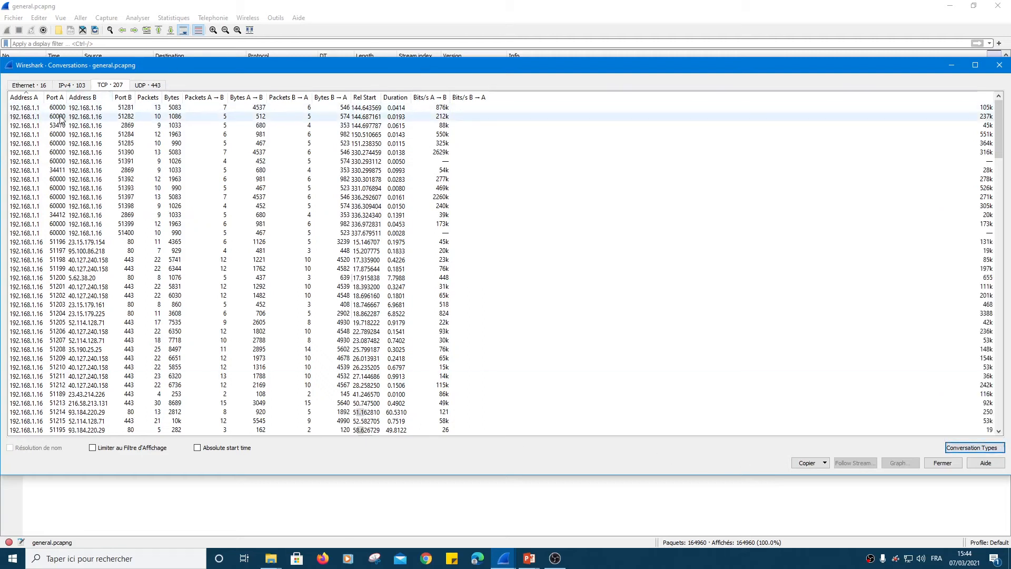
Apply the first TCP conversation (ports 60000 and 51281) as a selected A ↔ B display filter and view the filtered packets behind the Conversations window.
click(101, 109)
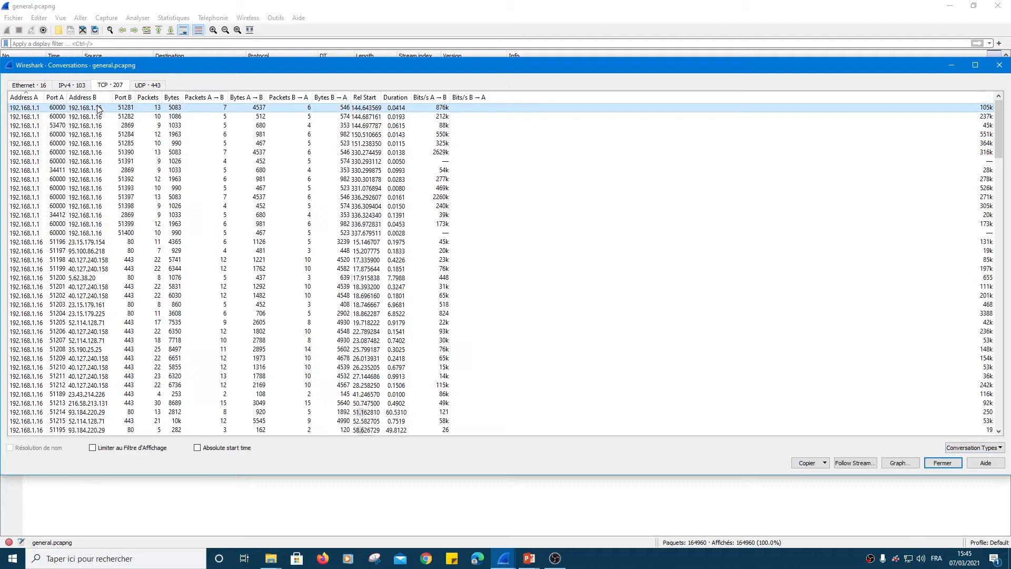
right_click(98, 109)
mouse_move(117, 115)
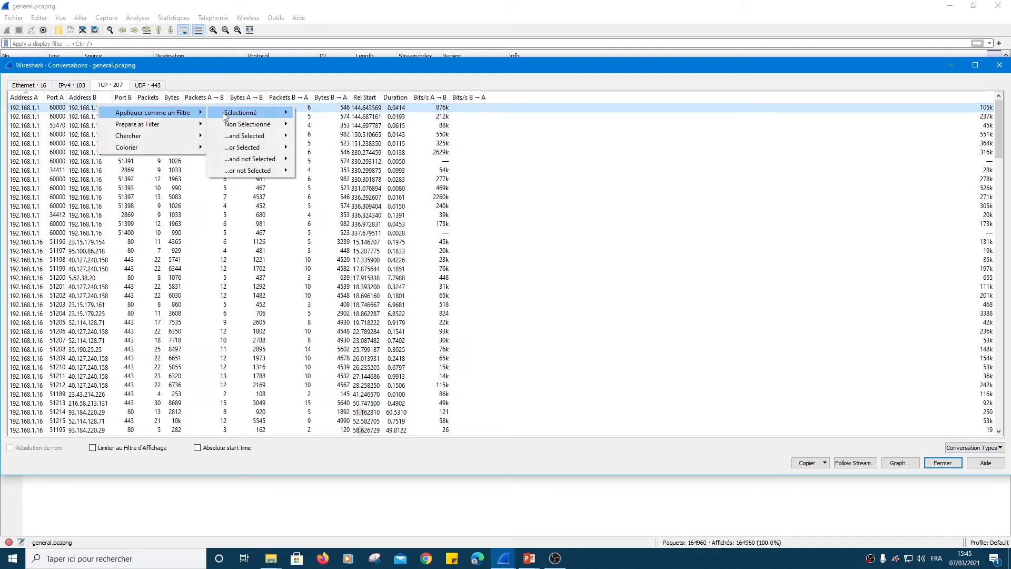
mouse_move(227, 114)
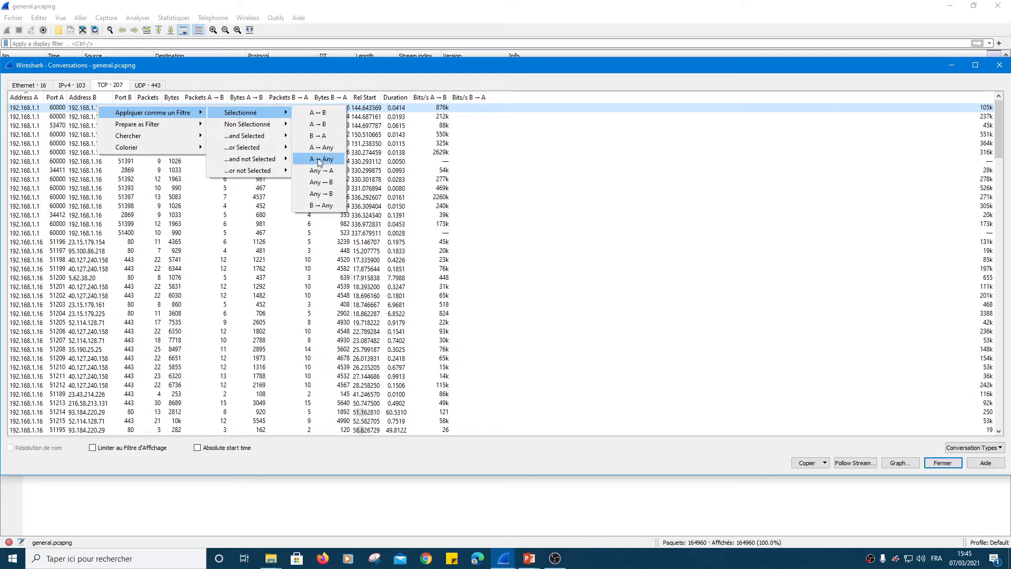
mouse_move(260, 123)
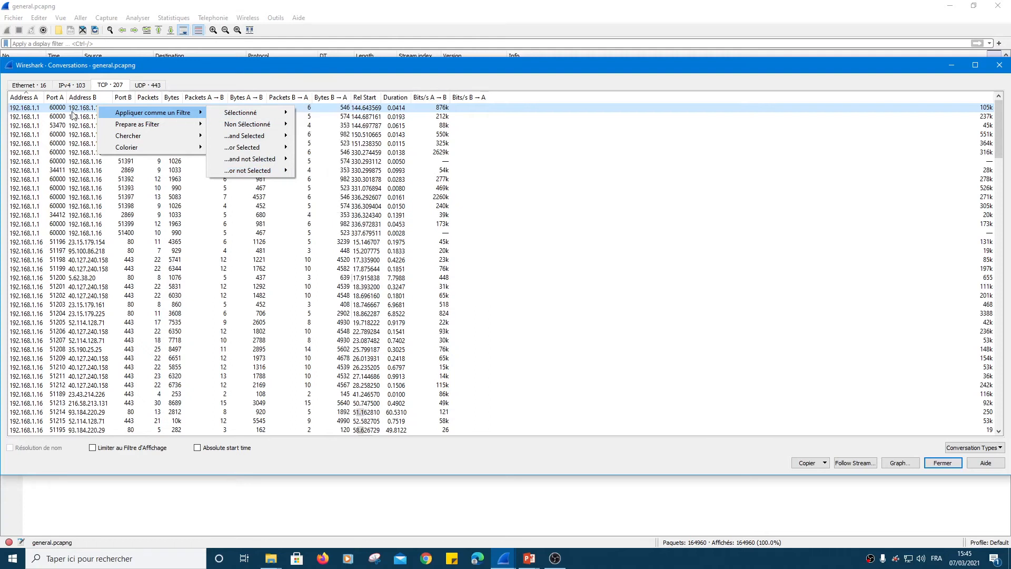
mouse_move(205, 117)
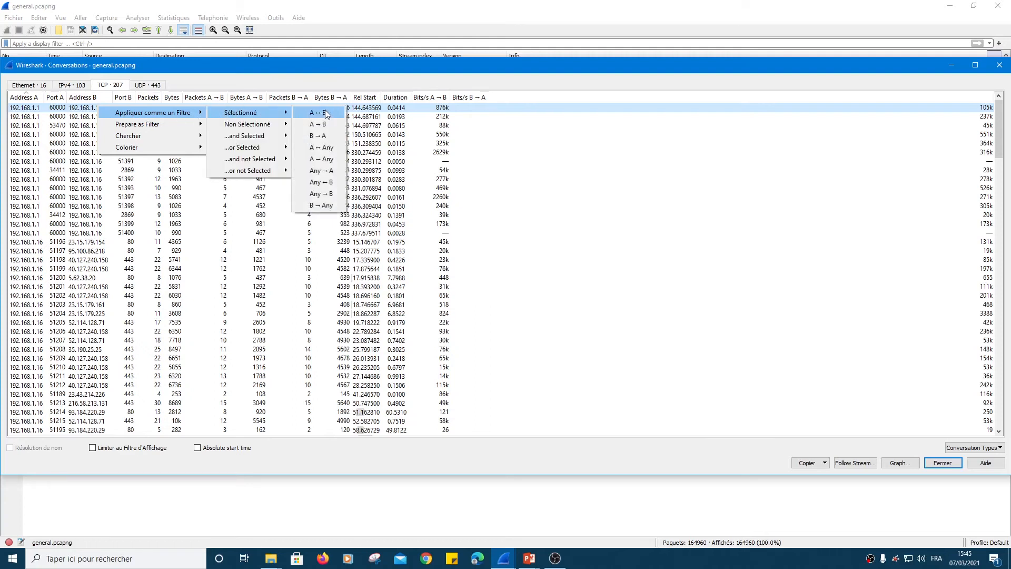
click(327, 113)
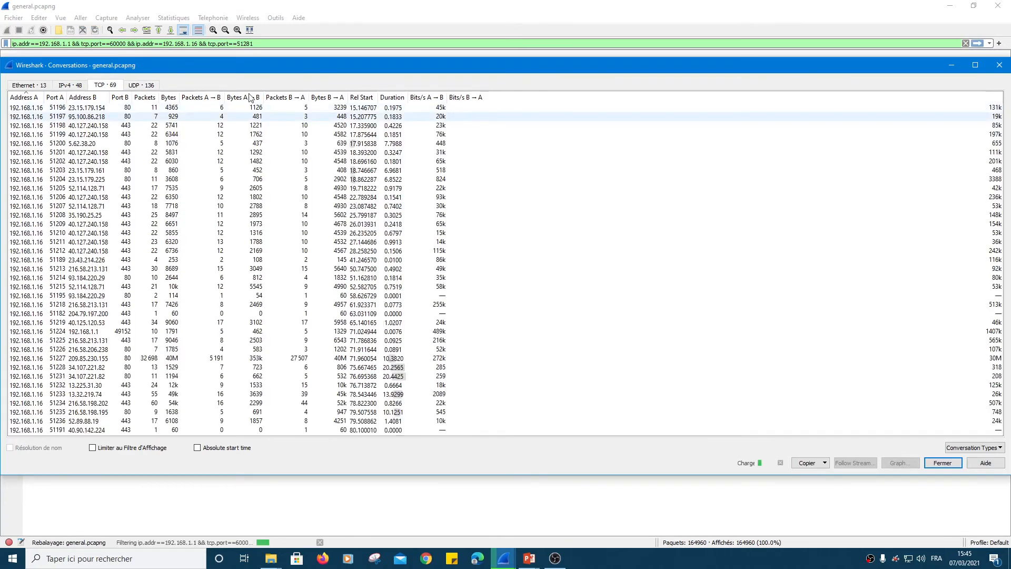
drag(357, 69, 349, 244)
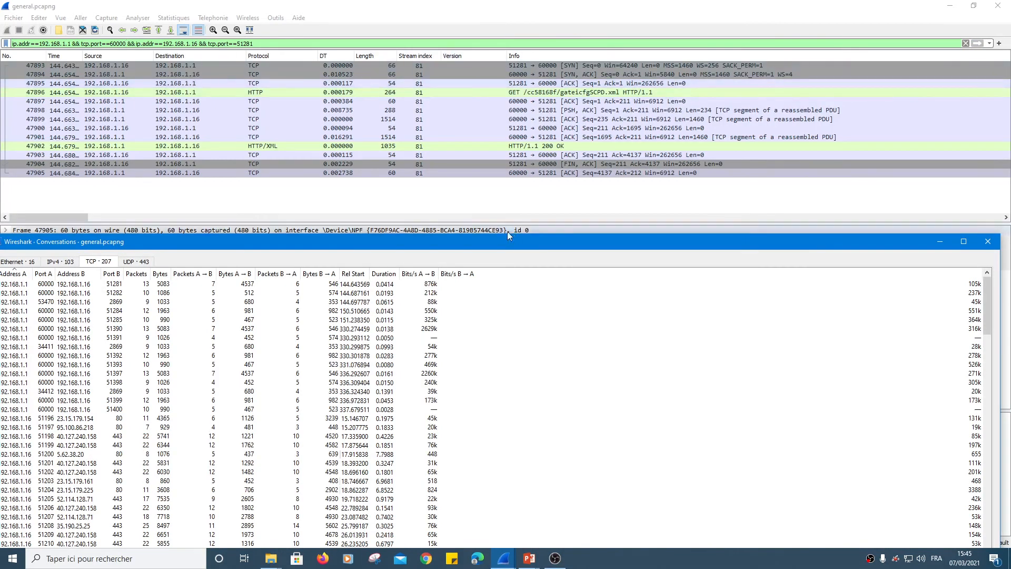
drag(453, 242, 472, 33)
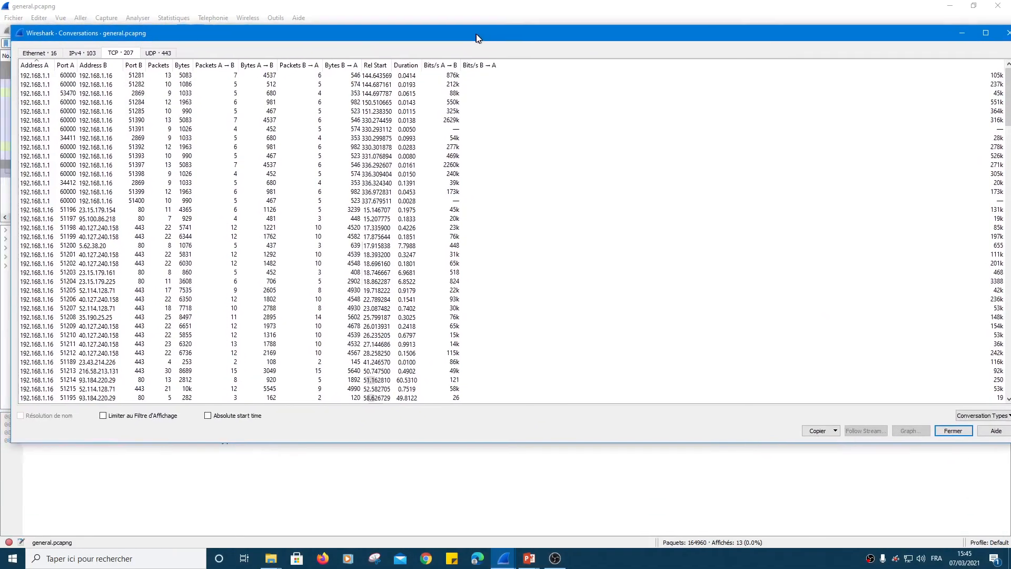
Follow the TCP stream of the conversation on port 51282, and return to the Ethernet conversations after closing the stream.
click(103, 88)
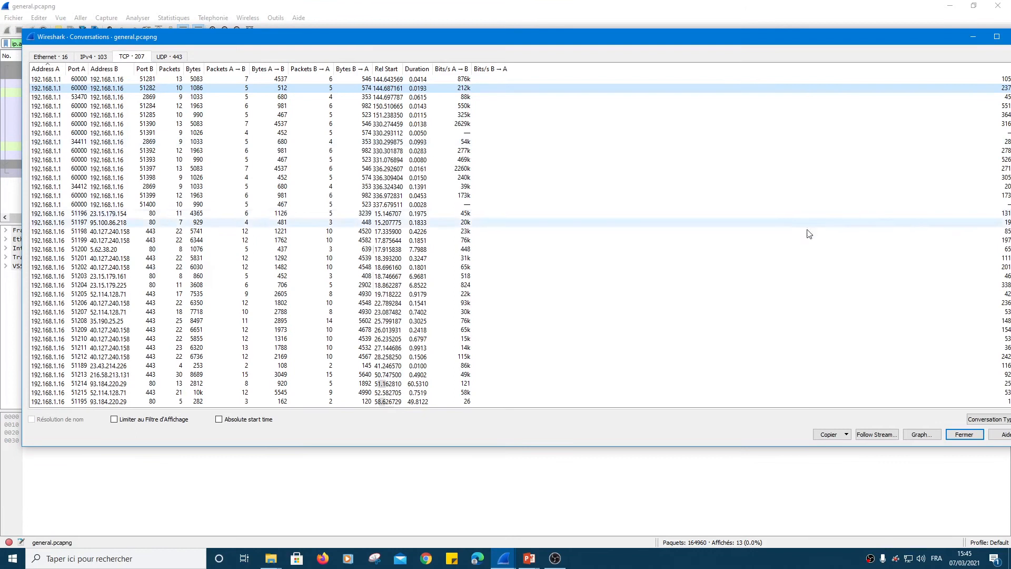
click(875, 435)
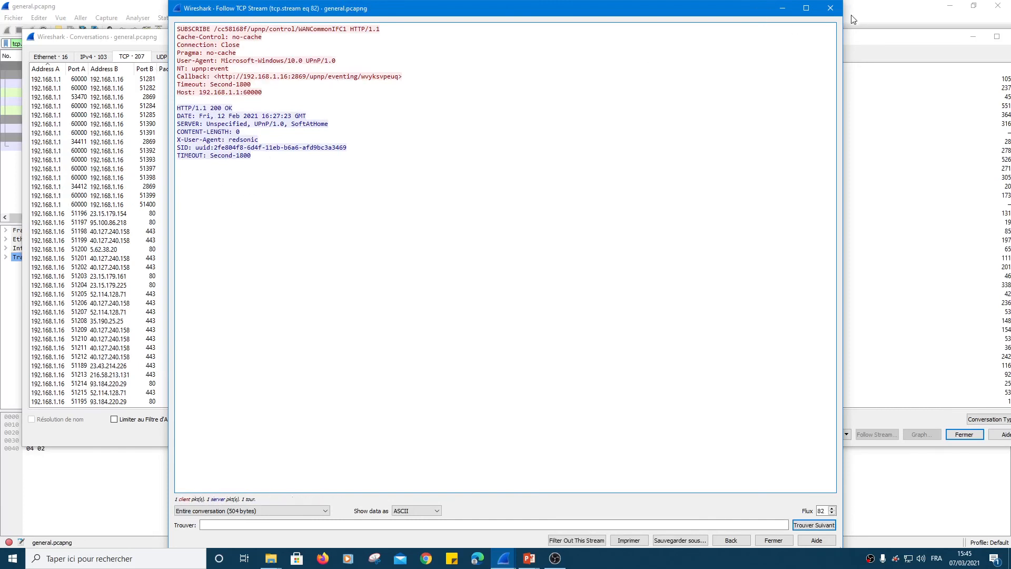
click(830, 8)
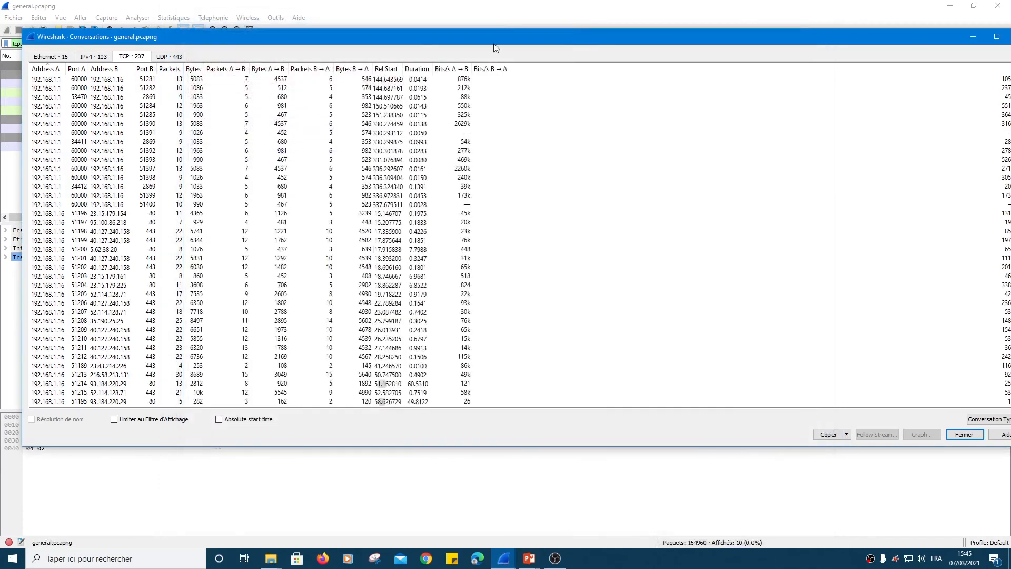
click(55, 60)
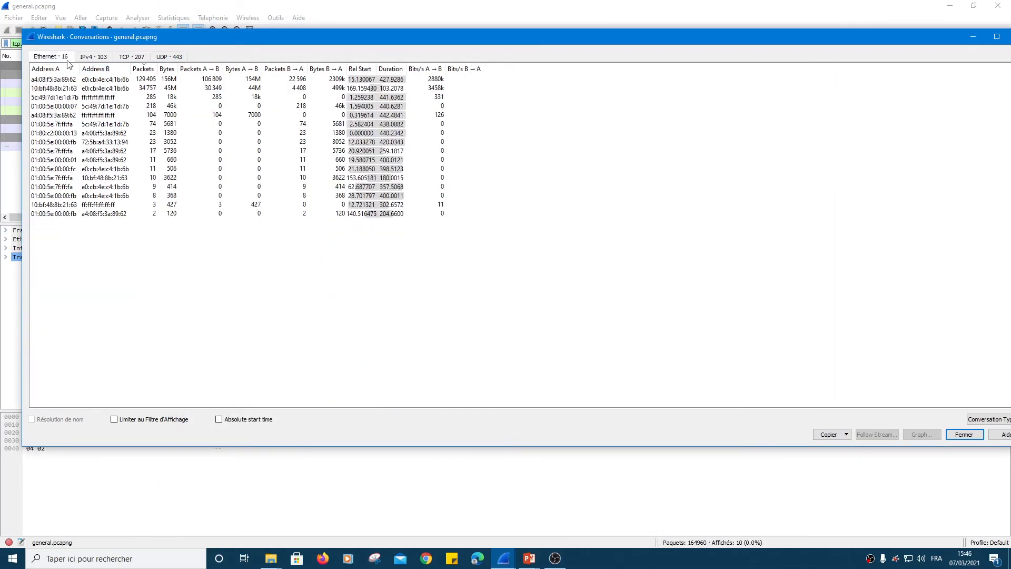
Show the IPv4 conversations and move the Conversations window down to uncover the main window's display filter.
click(100, 59)
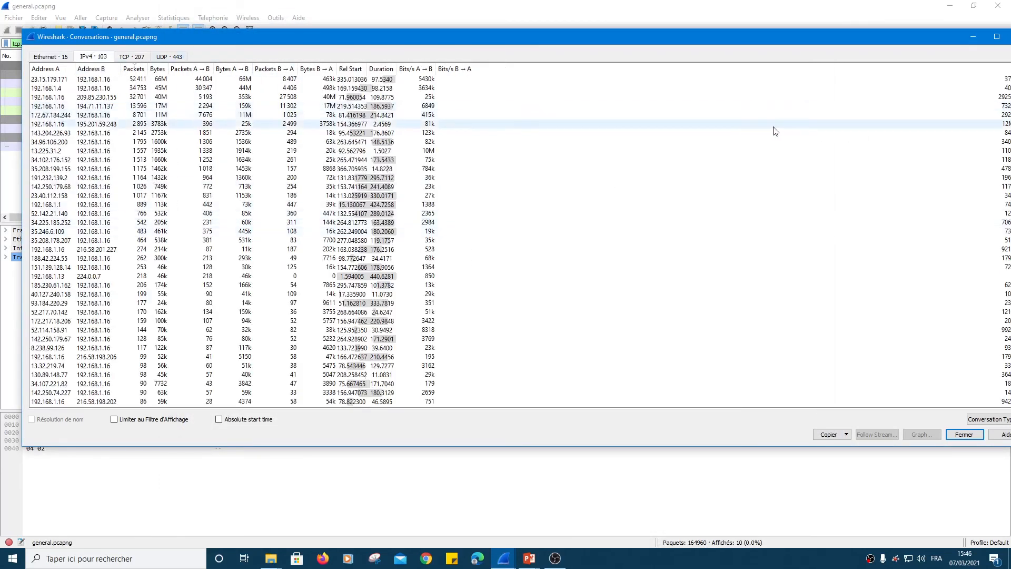
drag(897, 45, 901, 103)
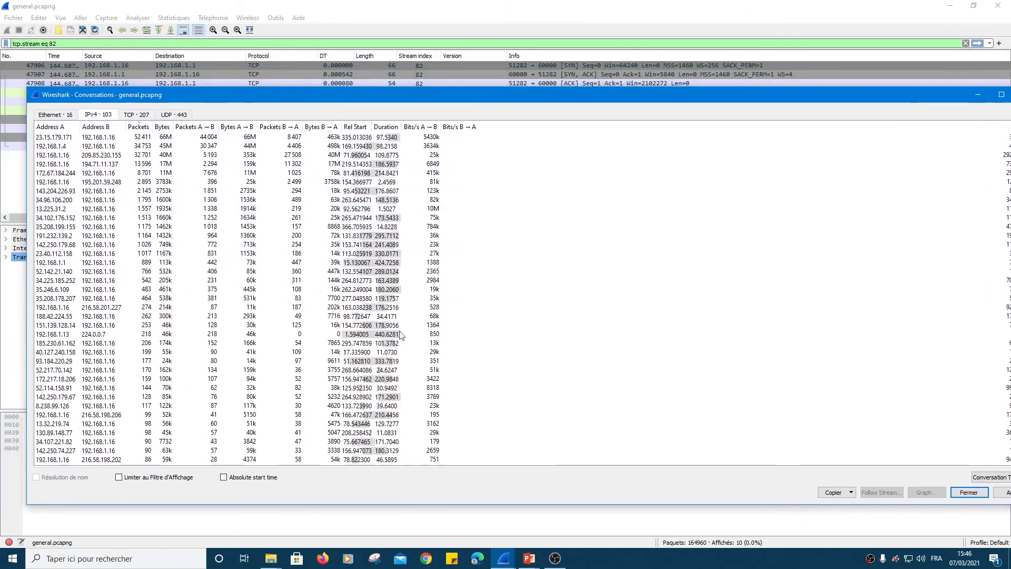
click(87, 337)
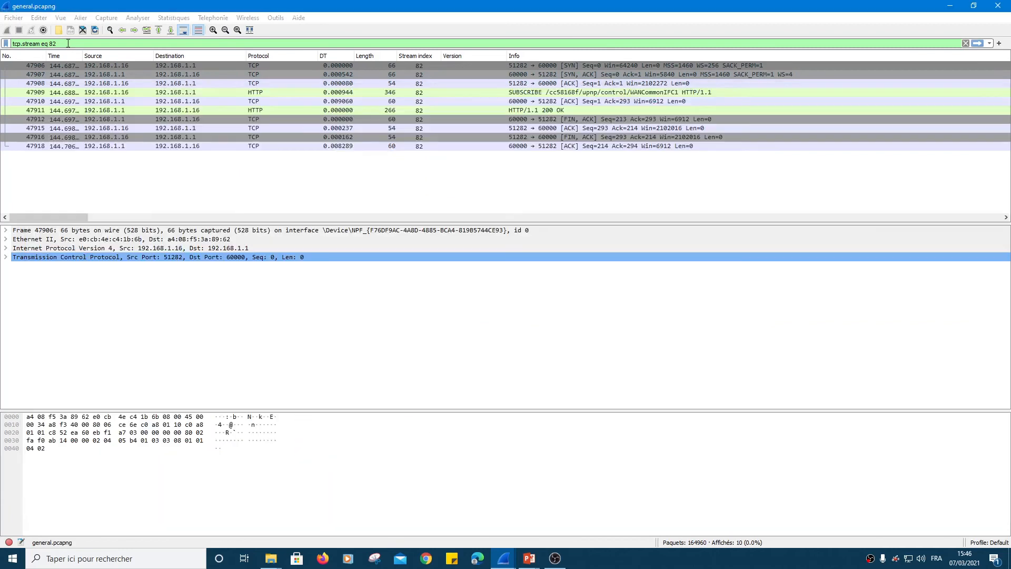
Replace the packet list's display filter with ip.addr == 224.0.0.7 and apply it.
click(968, 492)
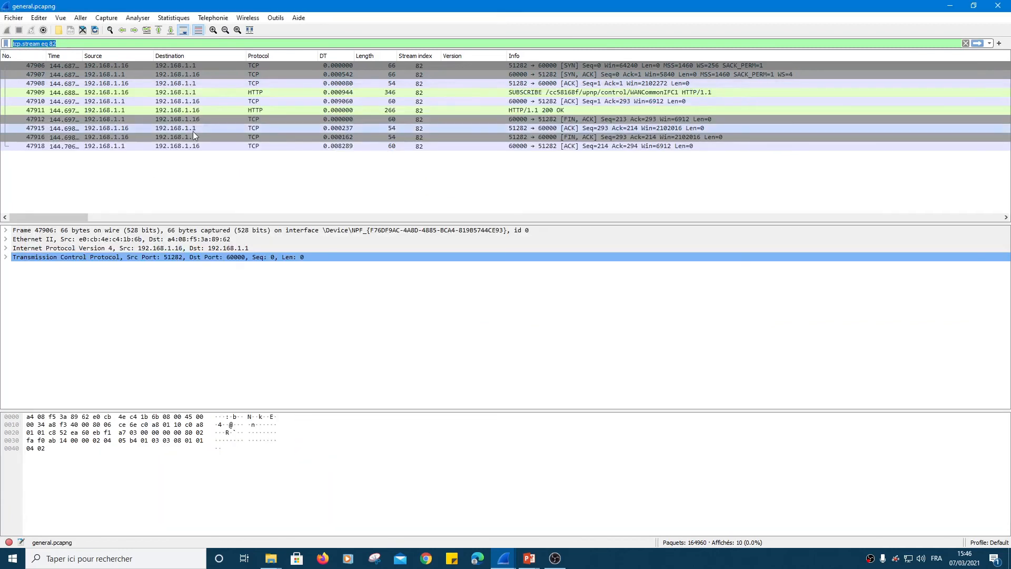
text(ip.a)
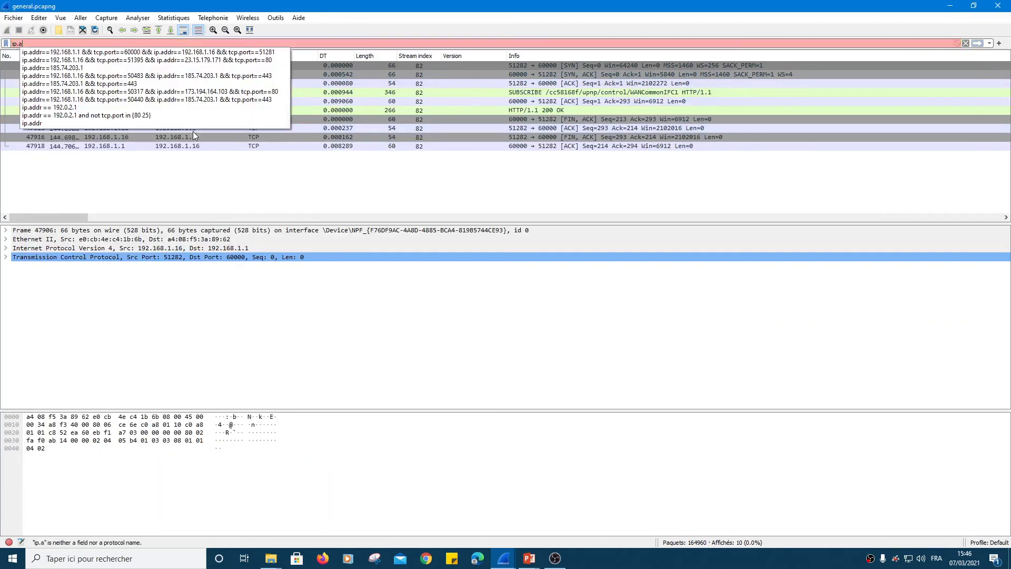
text(ddr ==)
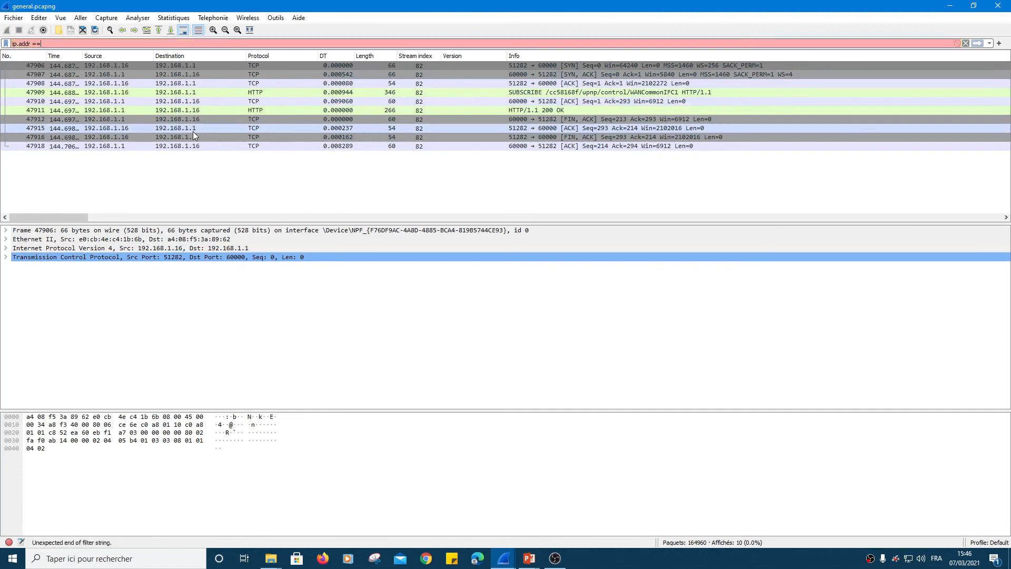
text( 224.0.0.7)
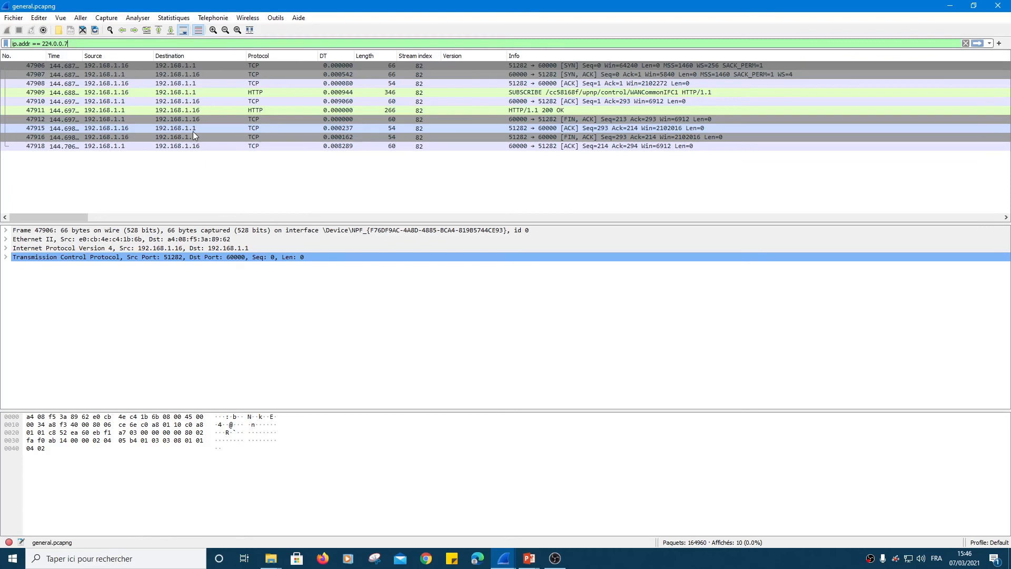
key(Return)
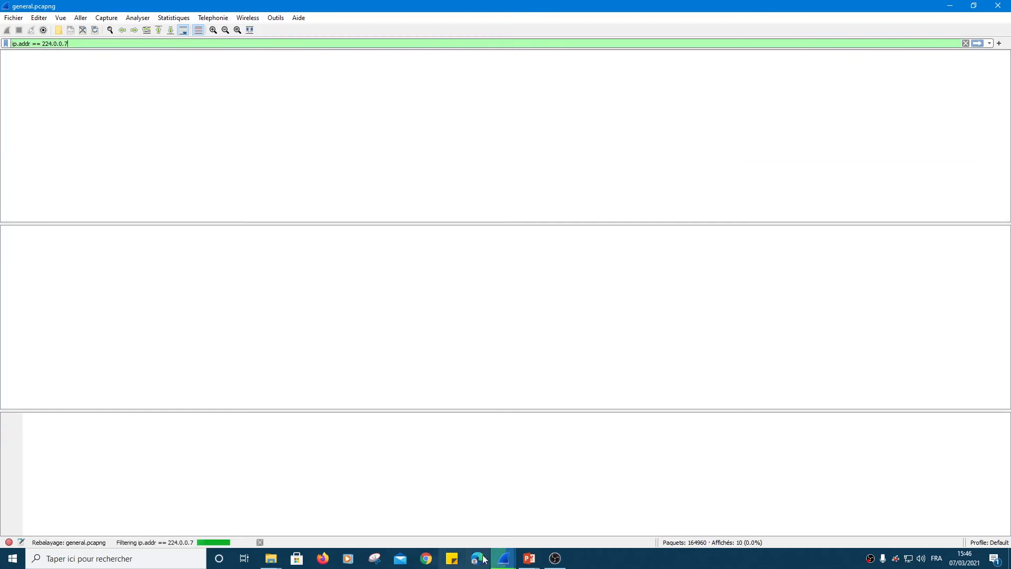
Return to the Conversations window, limit it to the display filter, and select the IPv4 conversation with 224.0.0.7.
mouse_move(500, 564)
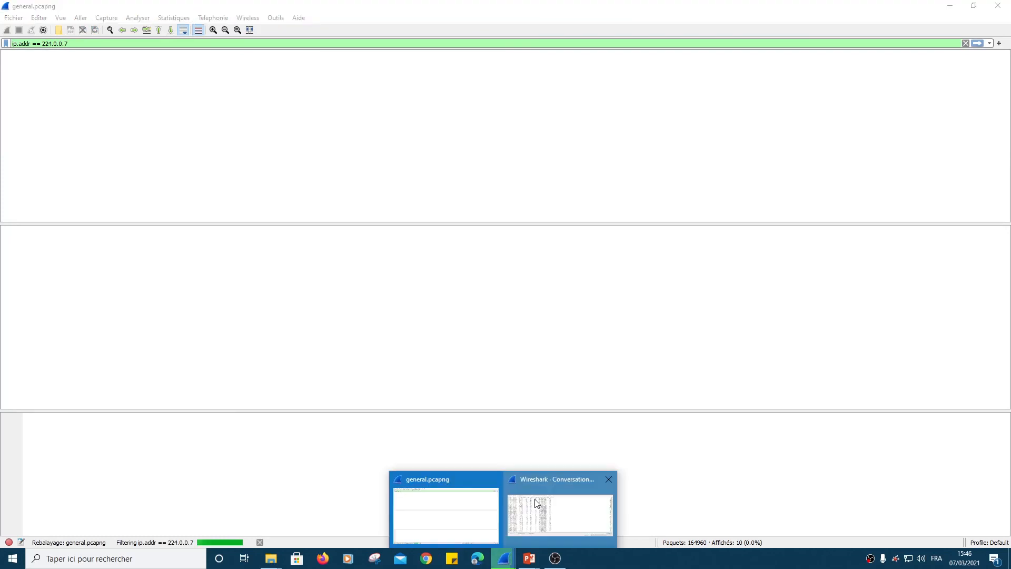
click(531, 495)
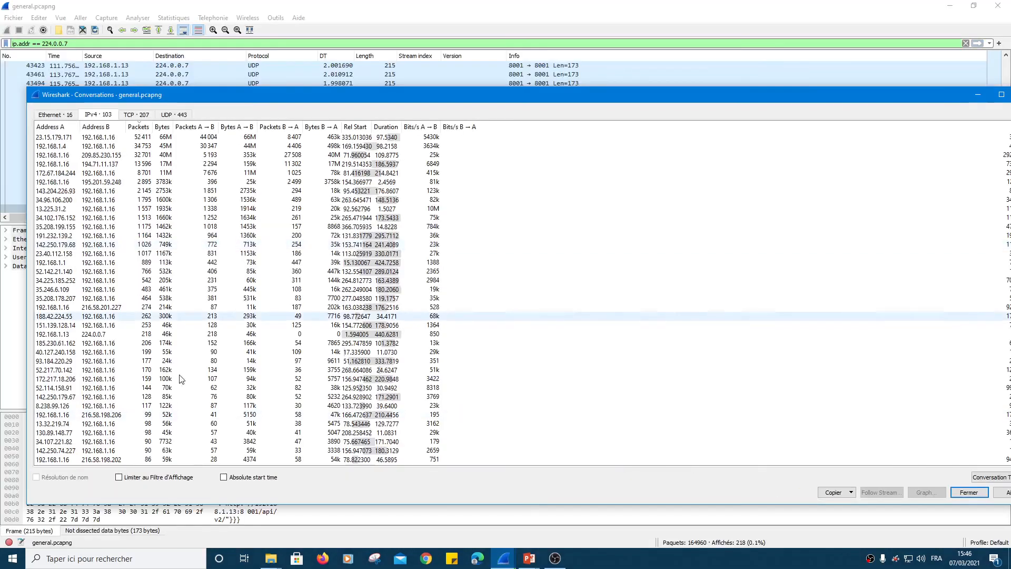
click(119, 478)
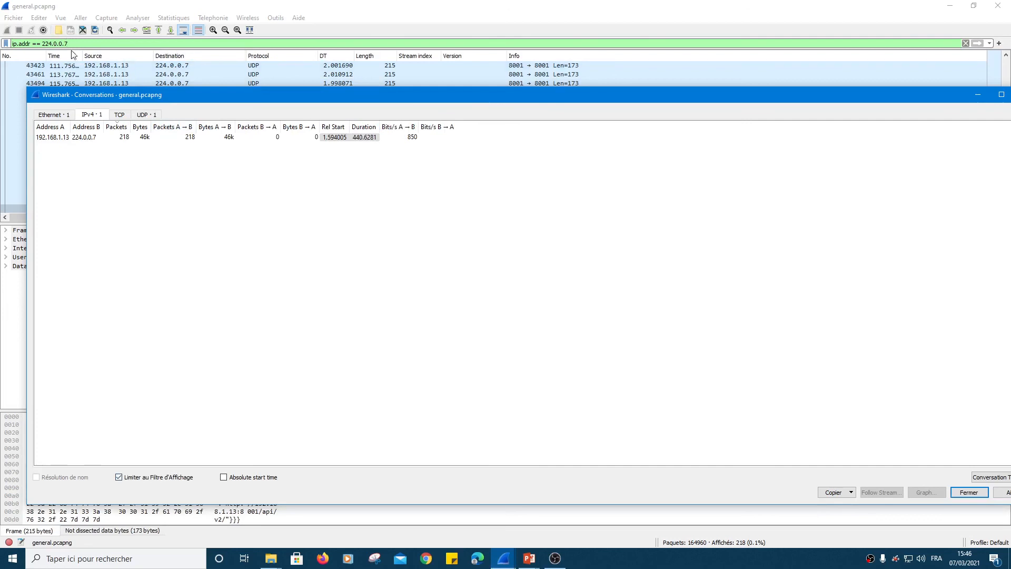
click(81, 139)
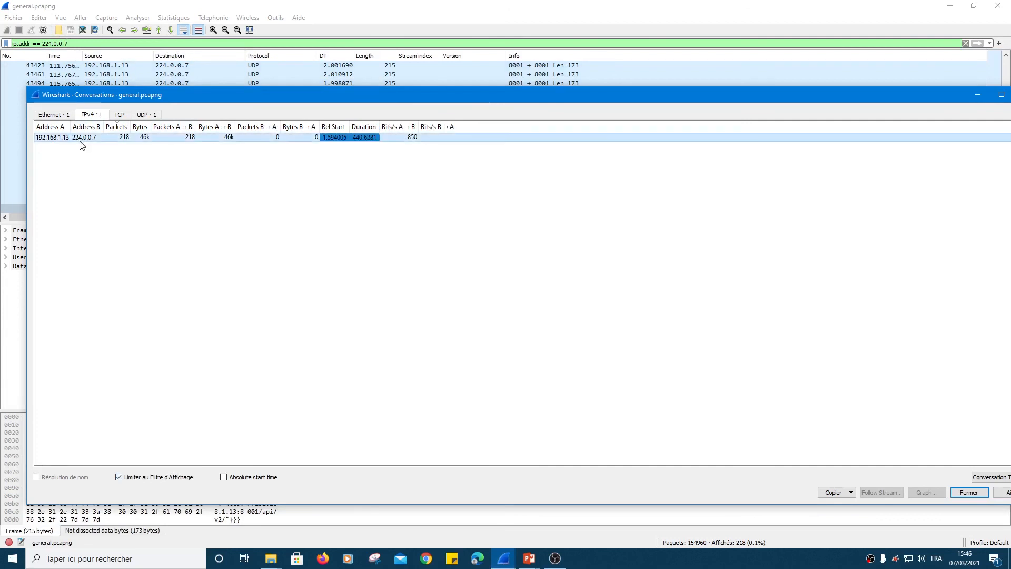
Review the filtered conversations for Ethernet, IPv4, TCP and UDP, and select the UDP conversation between the two 8001 ports.
click(53, 114)
click(91, 115)
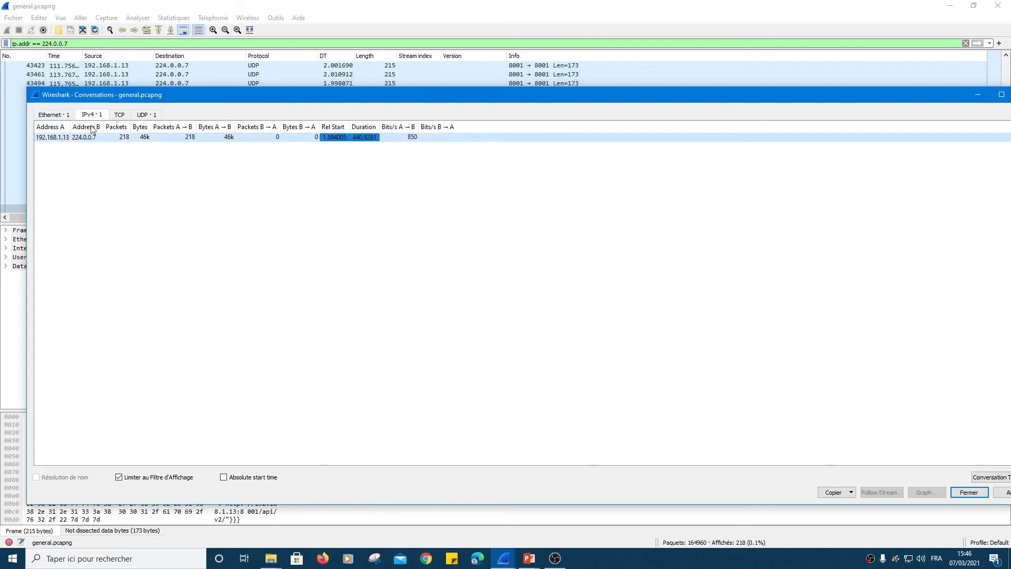
click(121, 116)
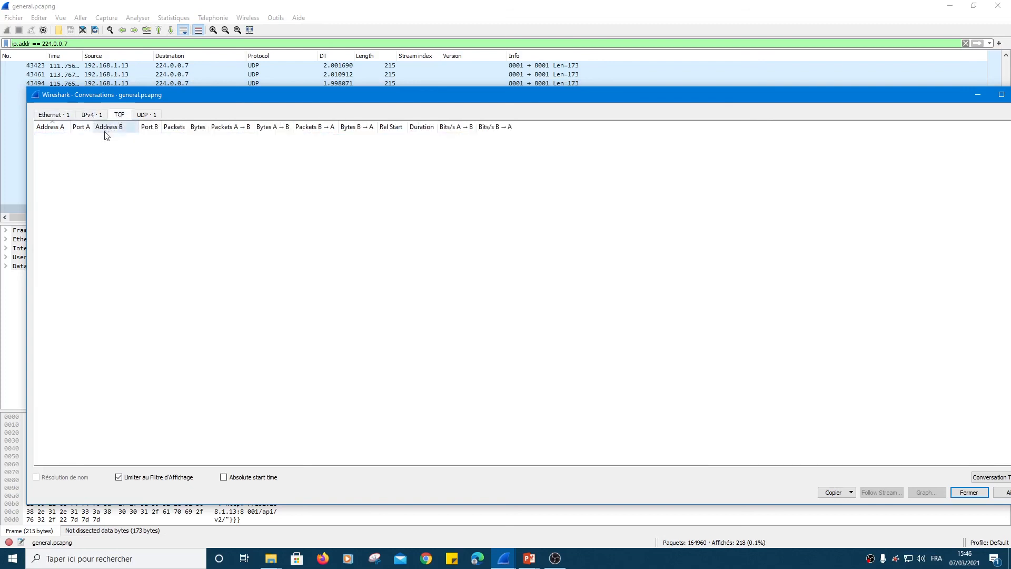
click(153, 115)
click(86, 138)
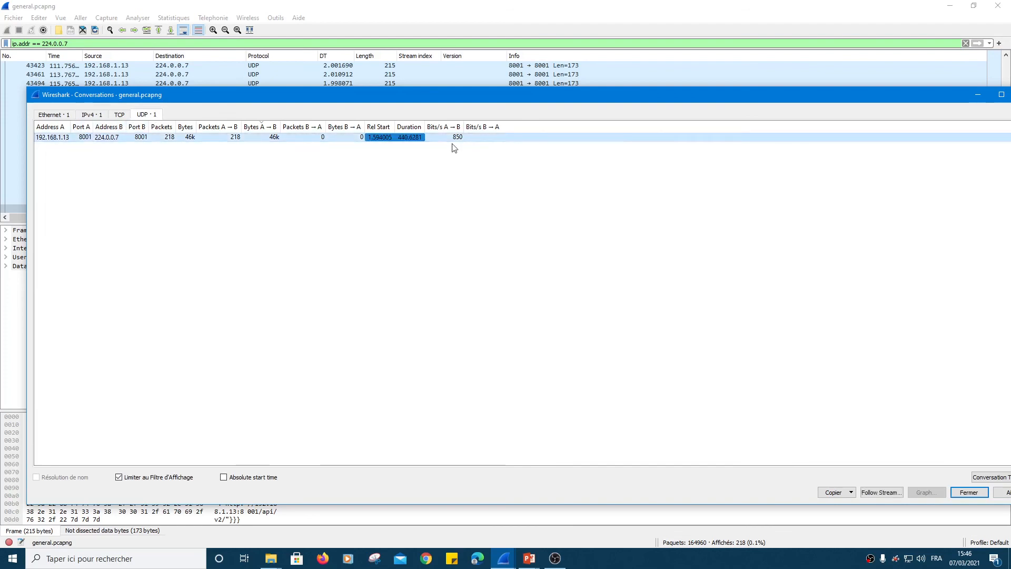
drag(463, 103, 415, 85)
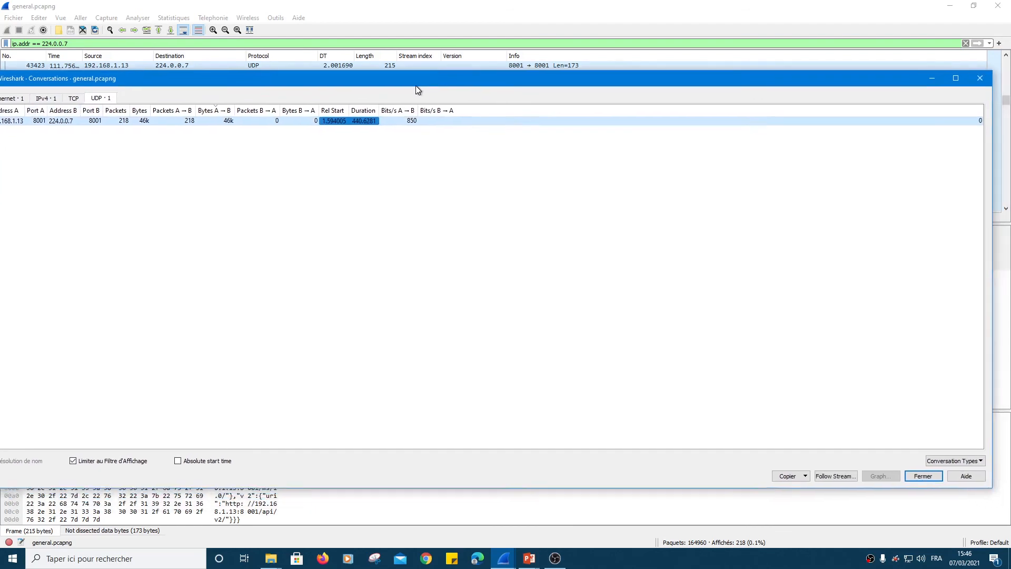